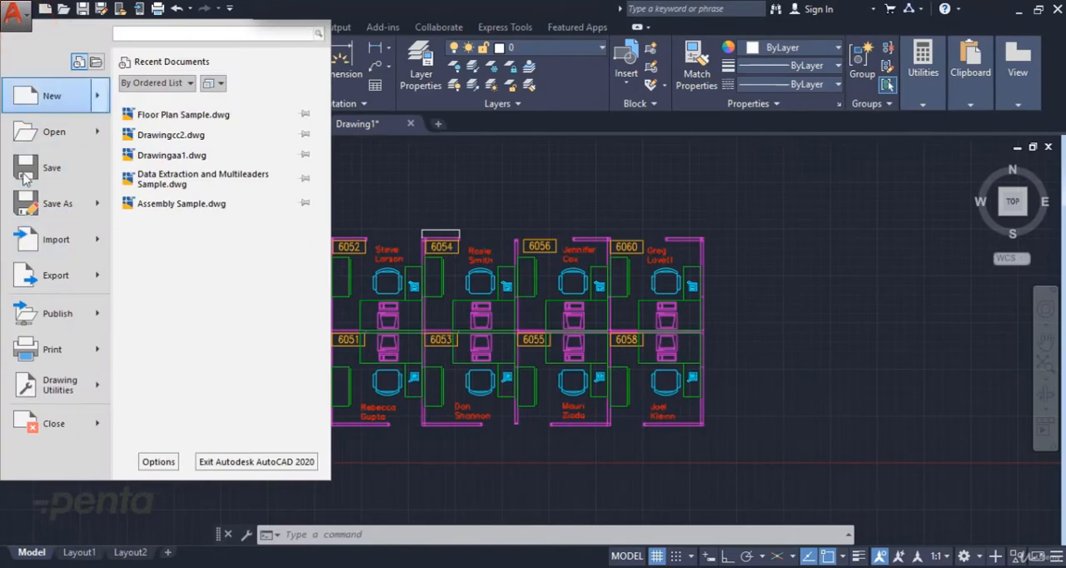
Step: Start the Plot command for the floor plan drawing and continue with plotting a single sheet
mouse_move(59, 357)
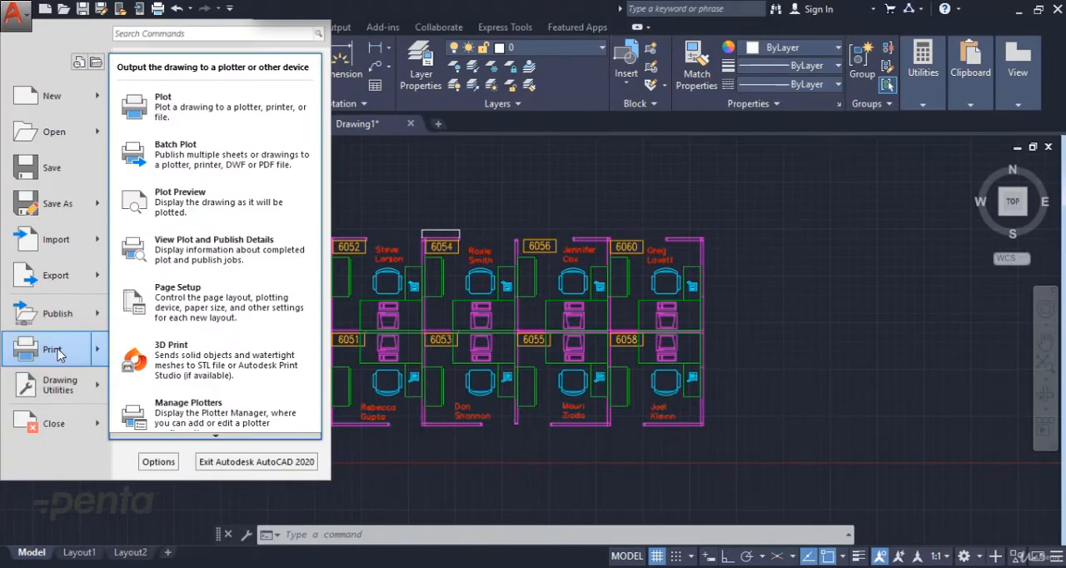
left_click(777, 217)
type("plot")
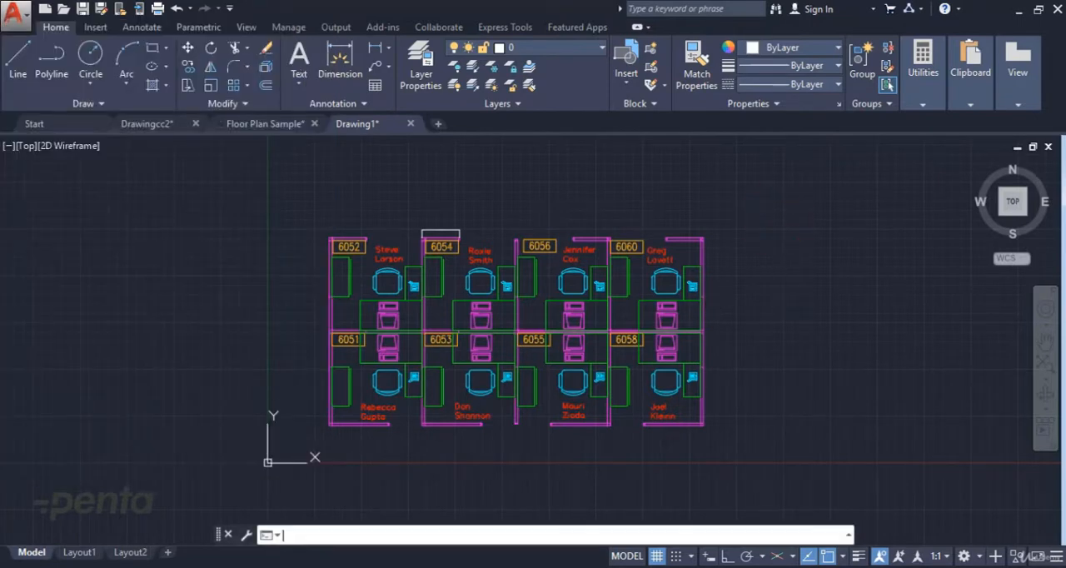
key("Return")
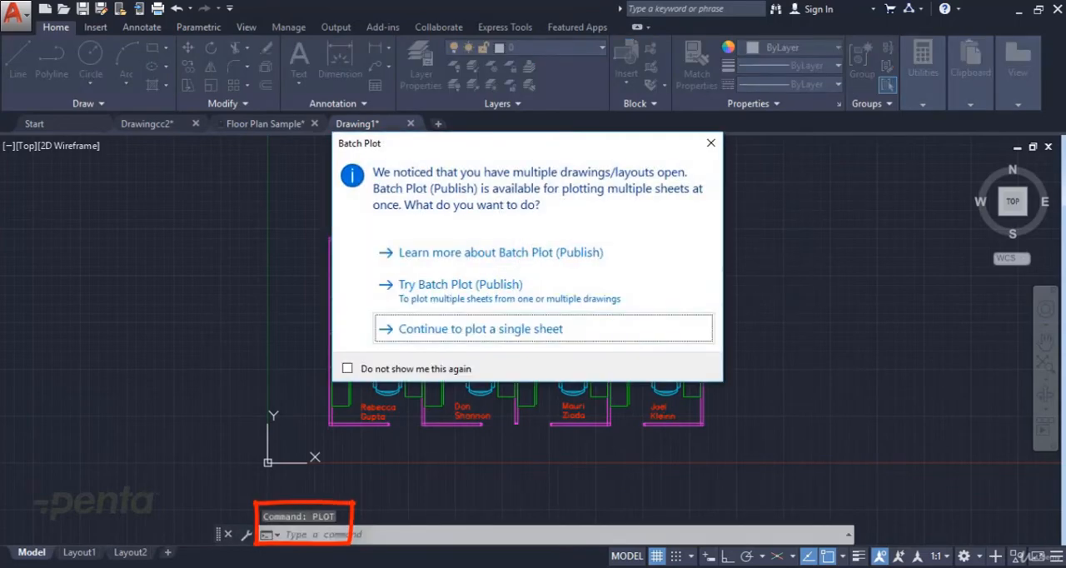
left_click(538, 333)
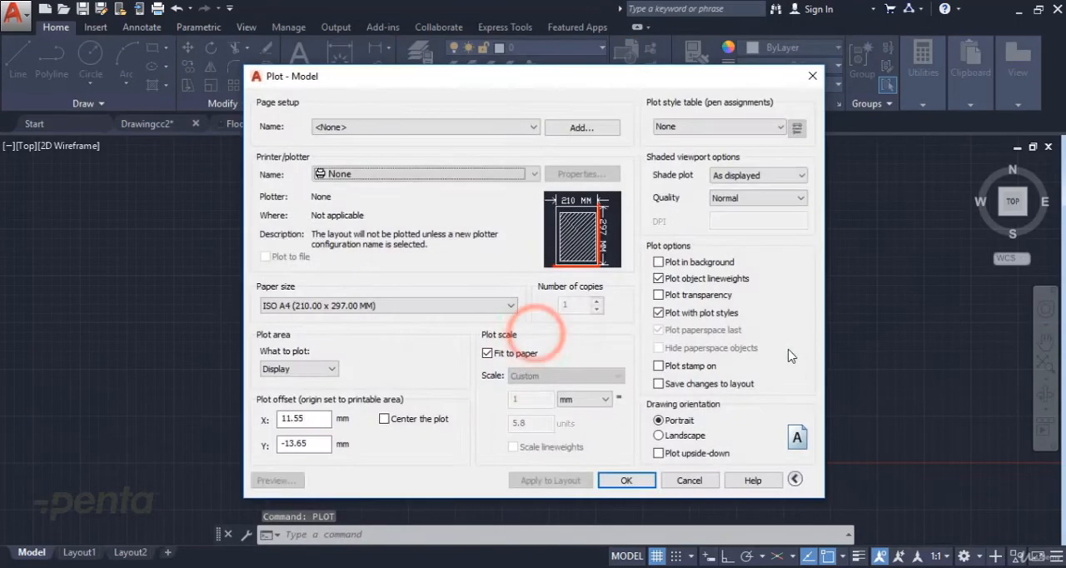
Step: Choose Foxit Reader PDF Printer as the plotter and set the paper size to A3
left_click(433, 130)
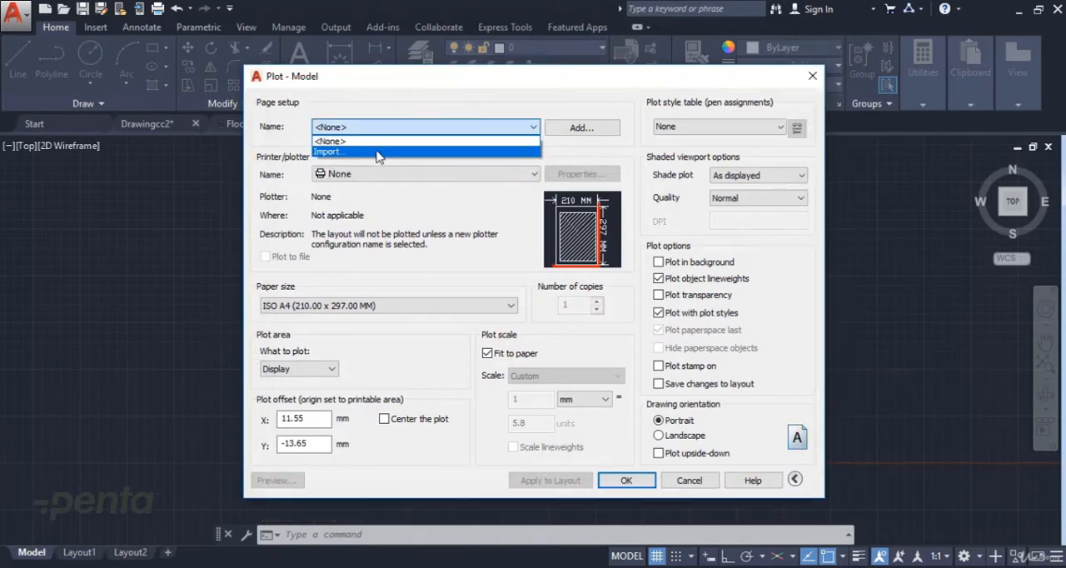
left_click(507, 109)
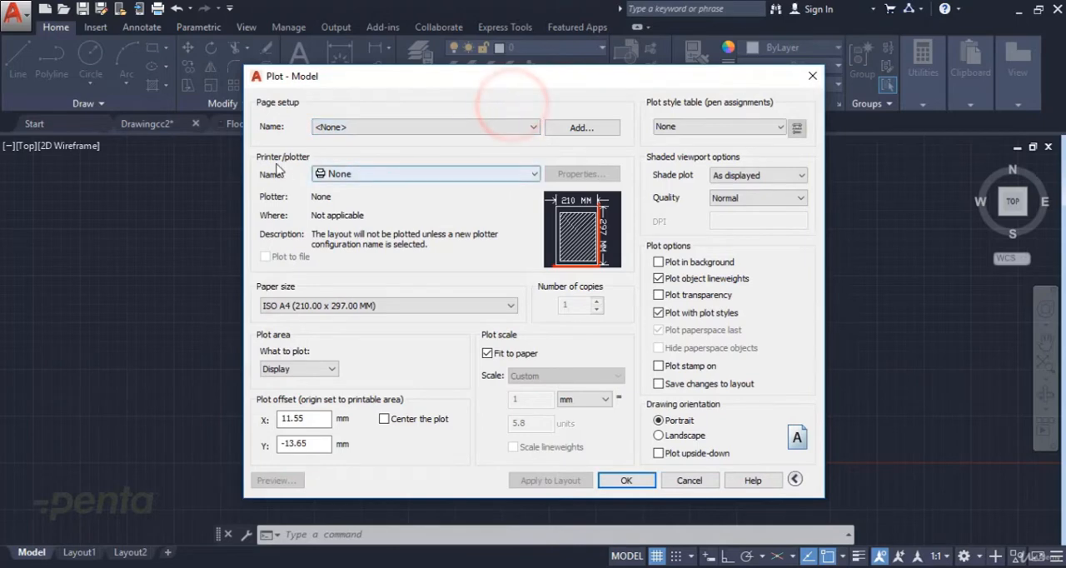
left_click(363, 177)
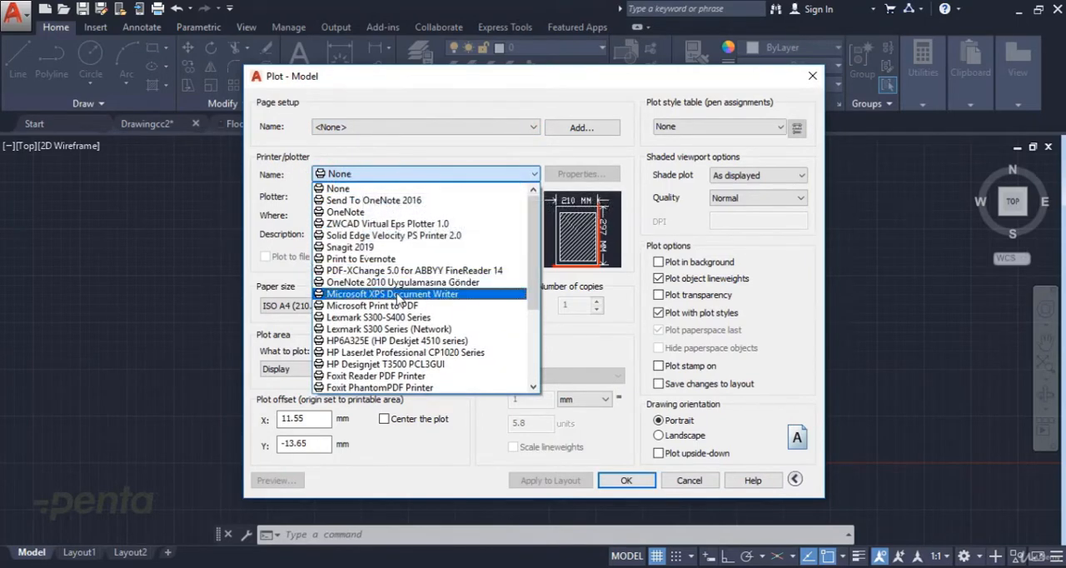
scroll(439, 313, "down", 1)
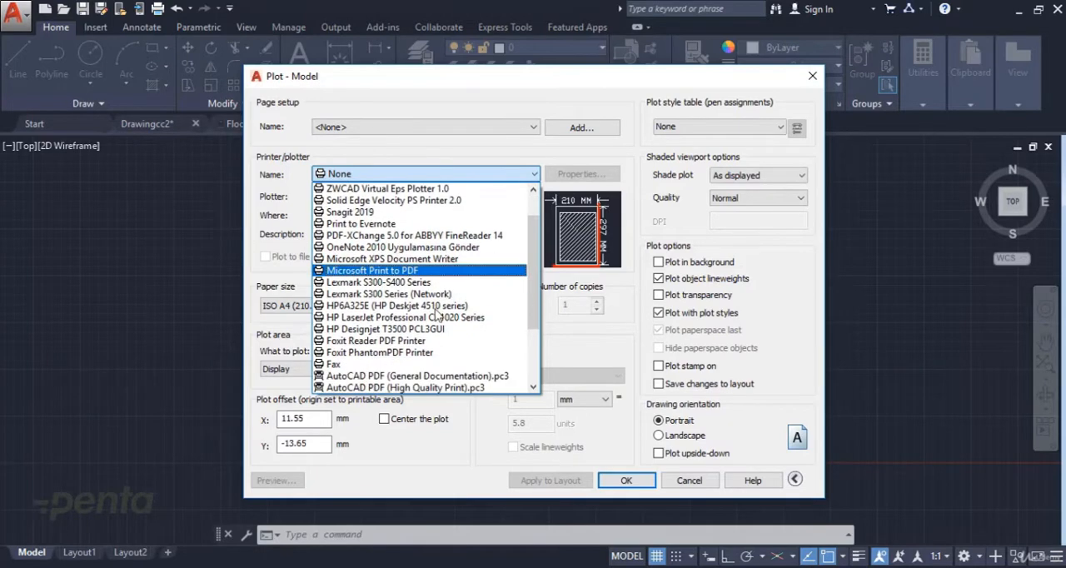
left_click(399, 337)
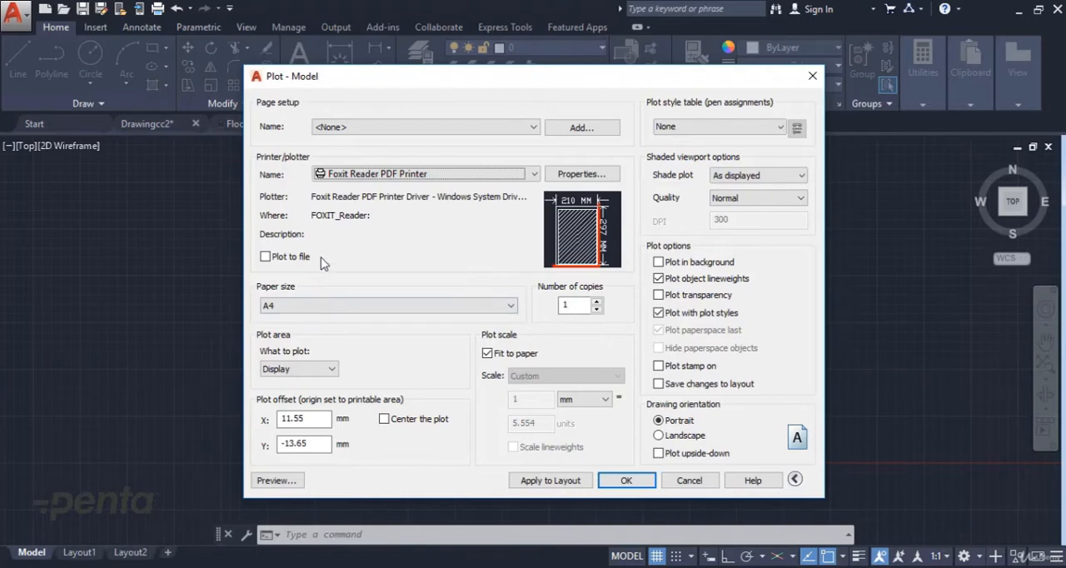
left_click(420, 308)
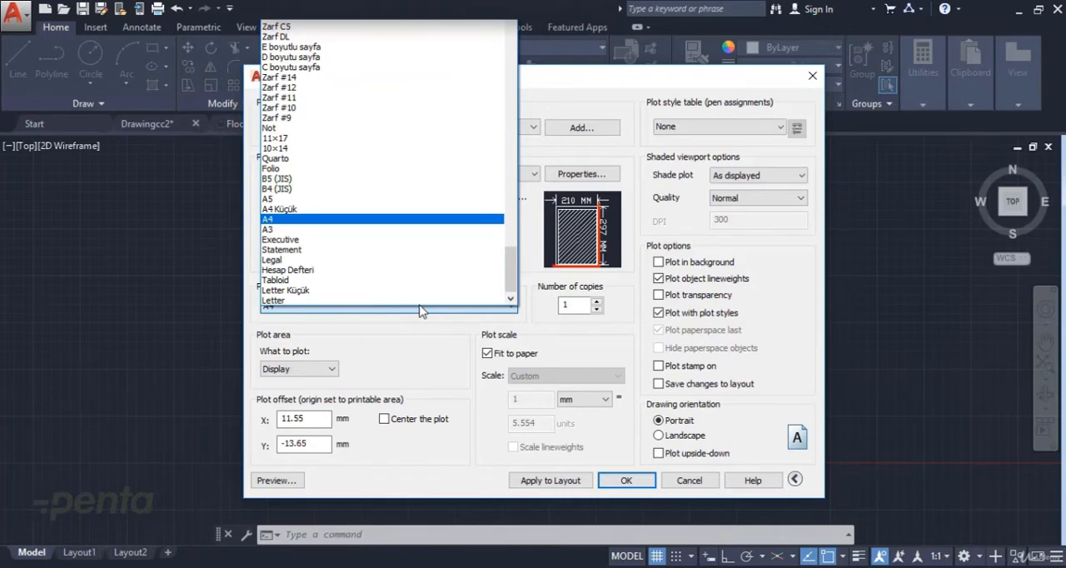
left_click(386, 229)
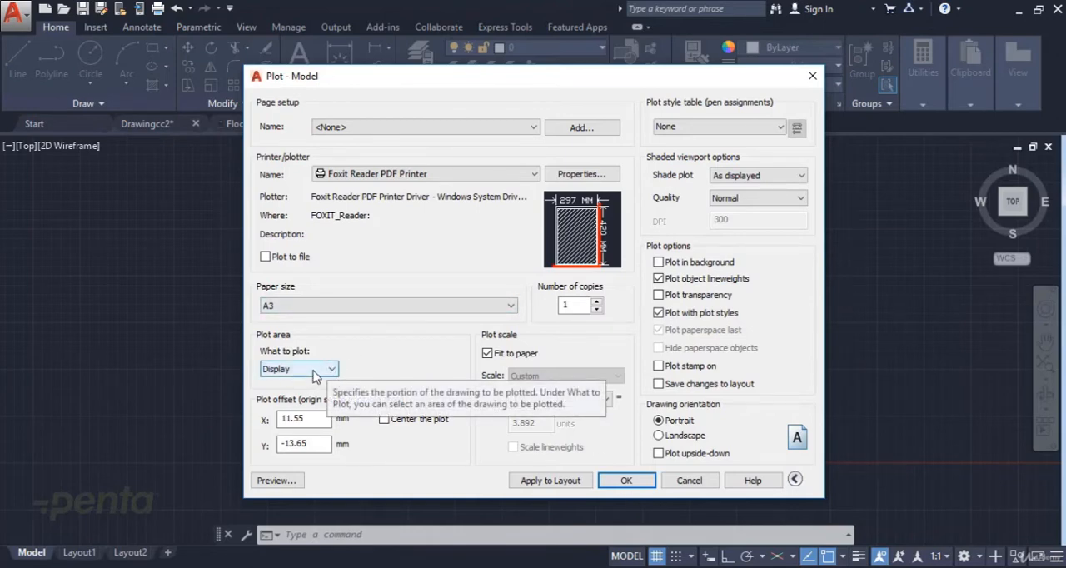
Step: Preview the plot of the current display area on the sheet, and exit the preview
left_click(275, 481)
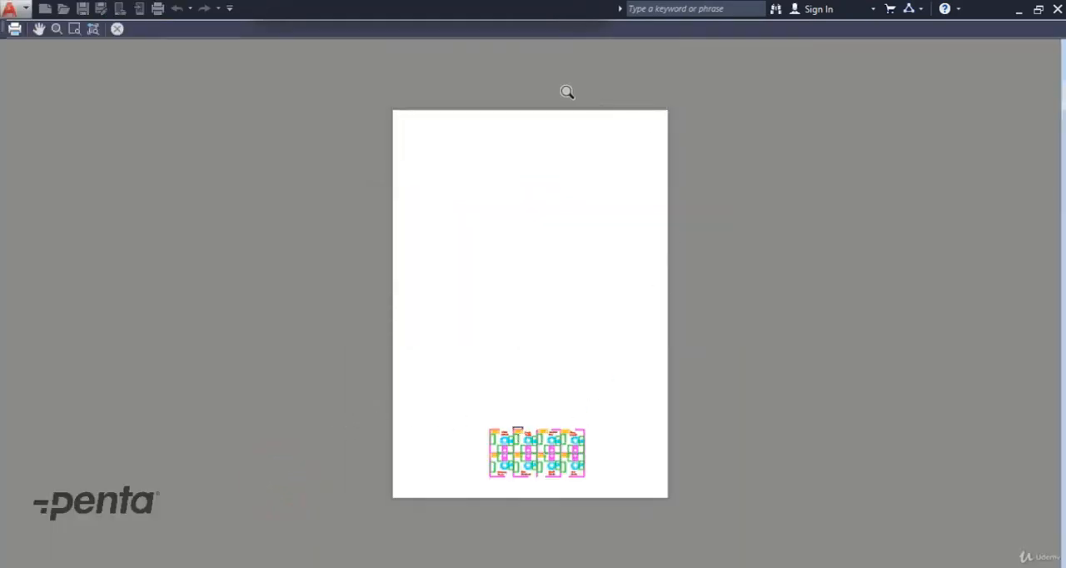
right_click(531, 250)
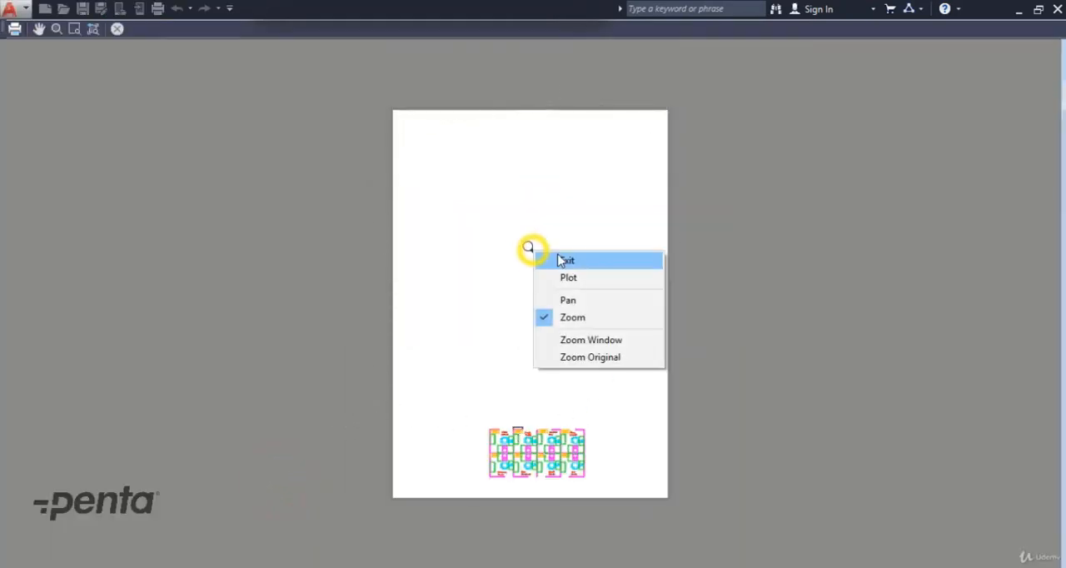
left_click(558, 261)
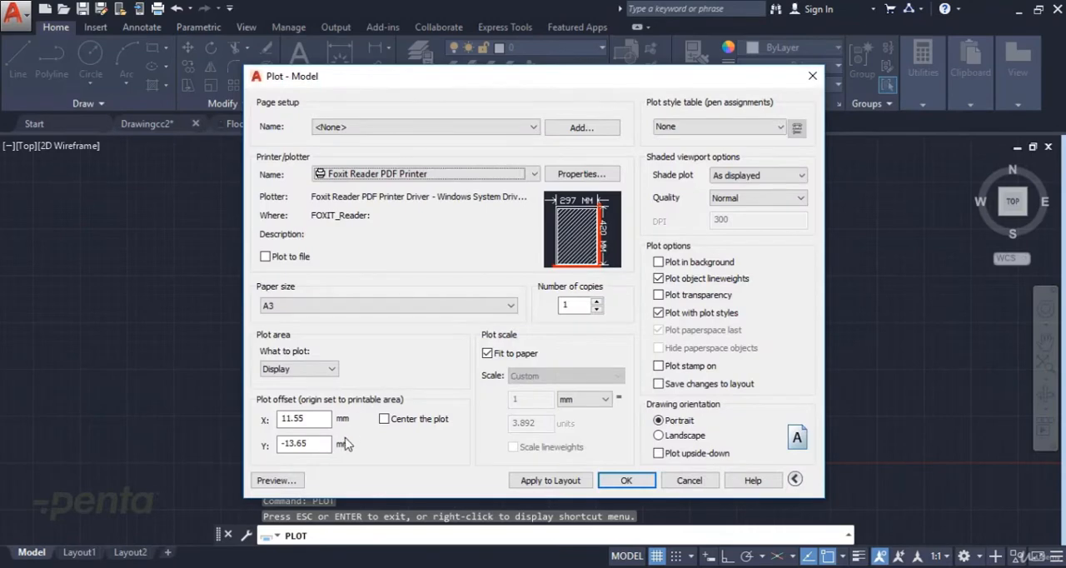
Step: Set the plot area to Window and frame the whole block of eight office cubicles
left_click(327, 368)
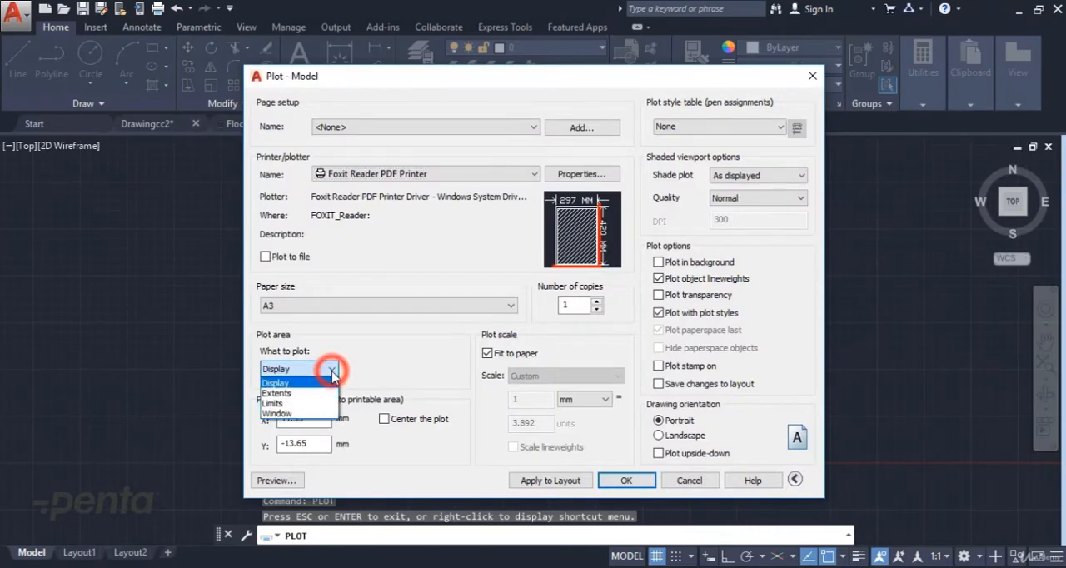
left_click(293, 413)
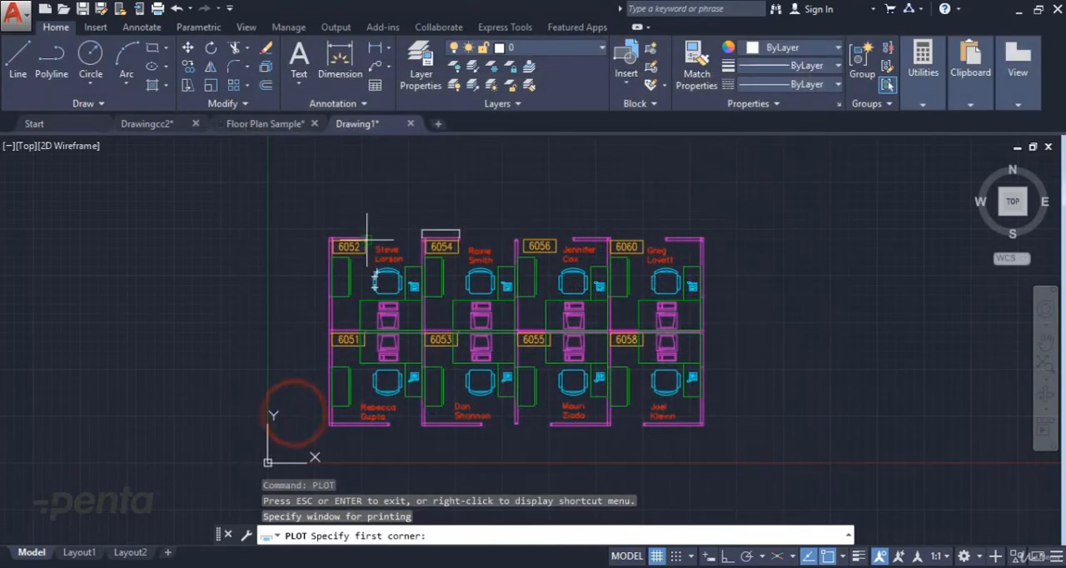
left_click(305, 219)
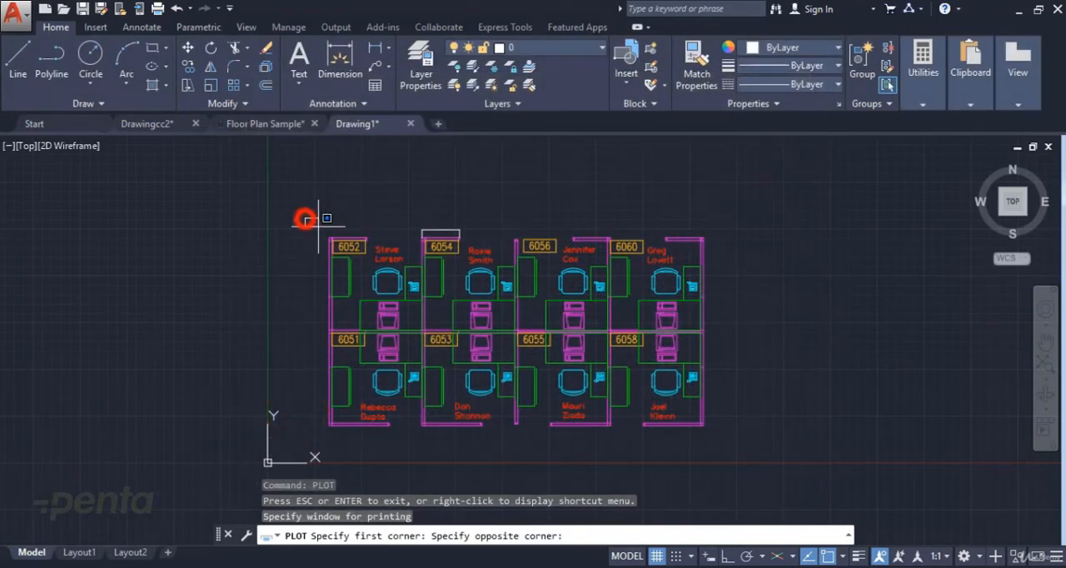
left_click(717, 436)
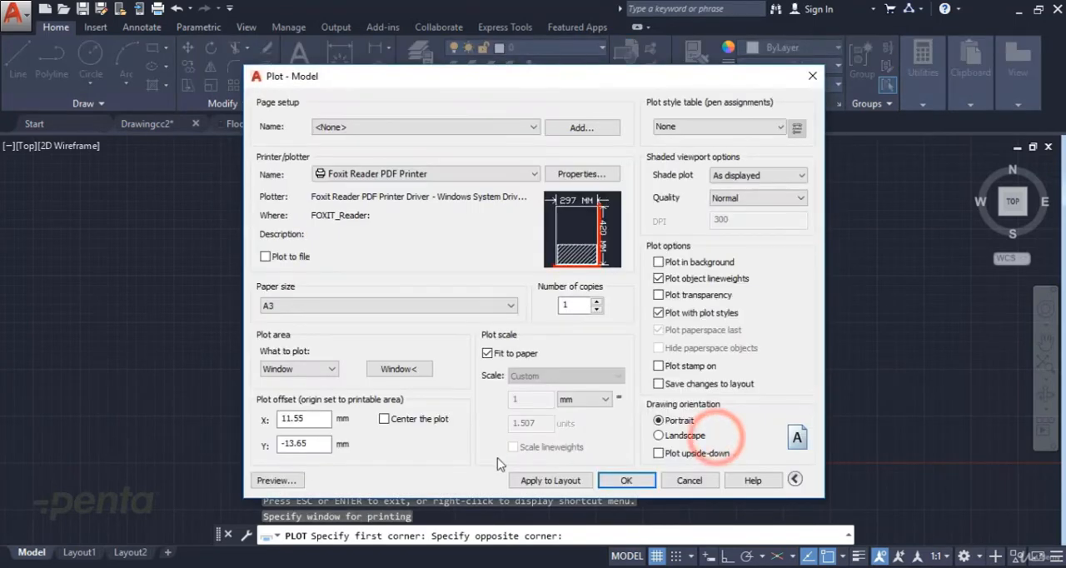
Step: Redefine the plot window around cubicles 6051 to 6054 only and check the result in the plot preview
left_click(419, 369)
left_click(307, 213)
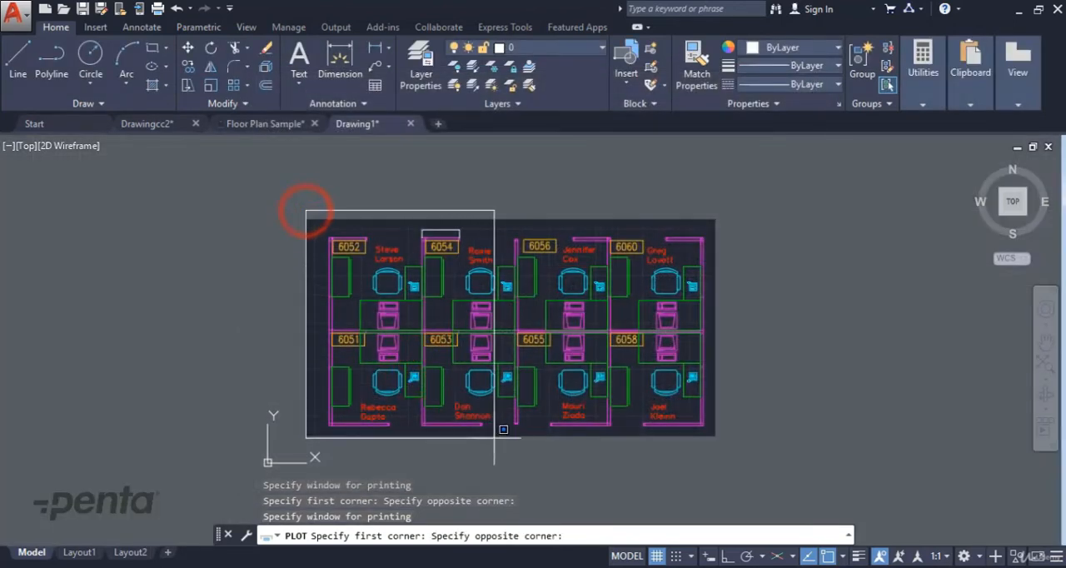
left_click(523, 435)
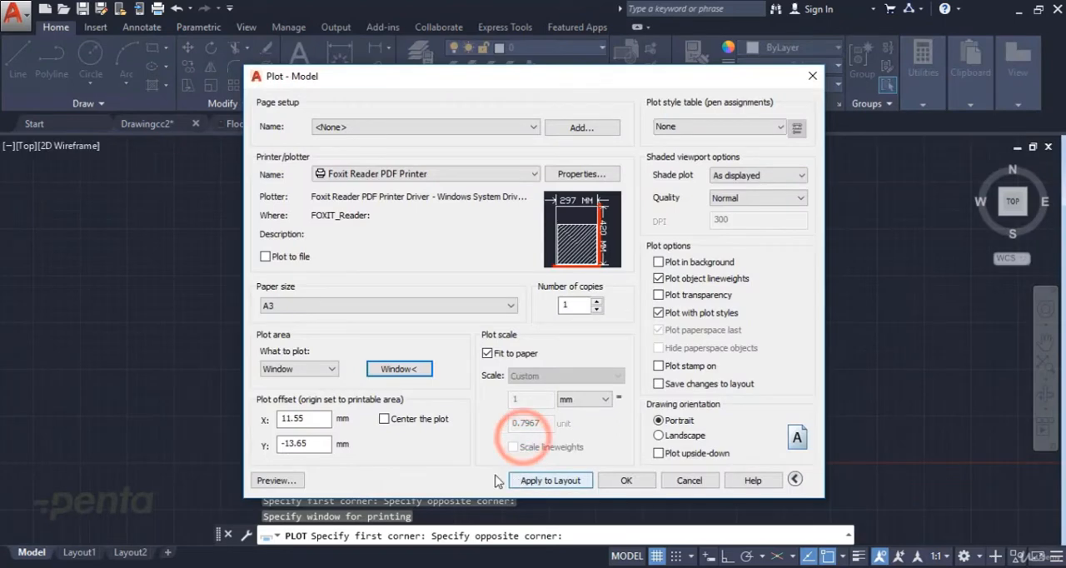
left_click(280, 482)
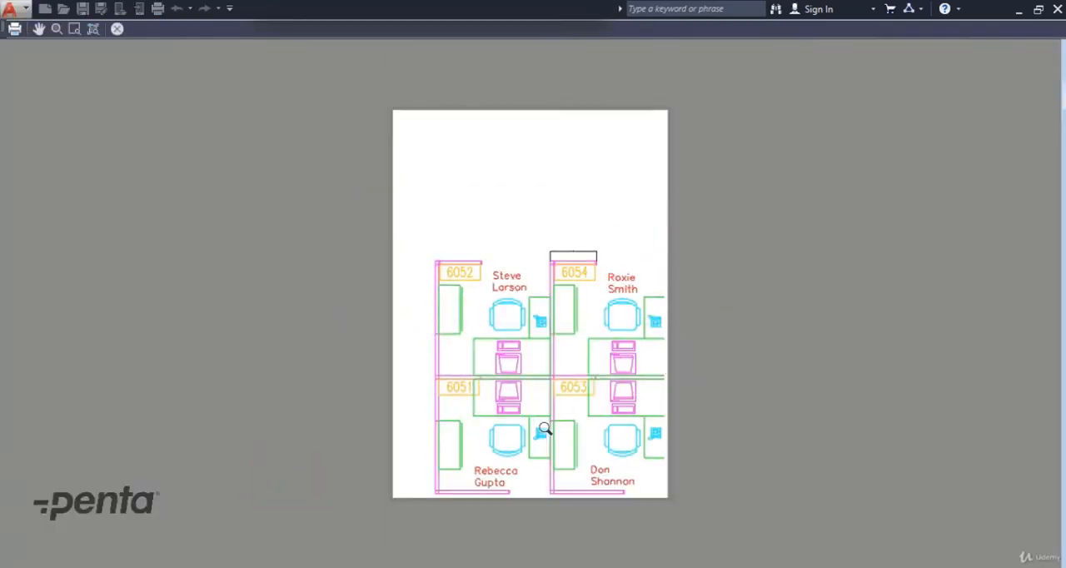
right_click(549, 277)
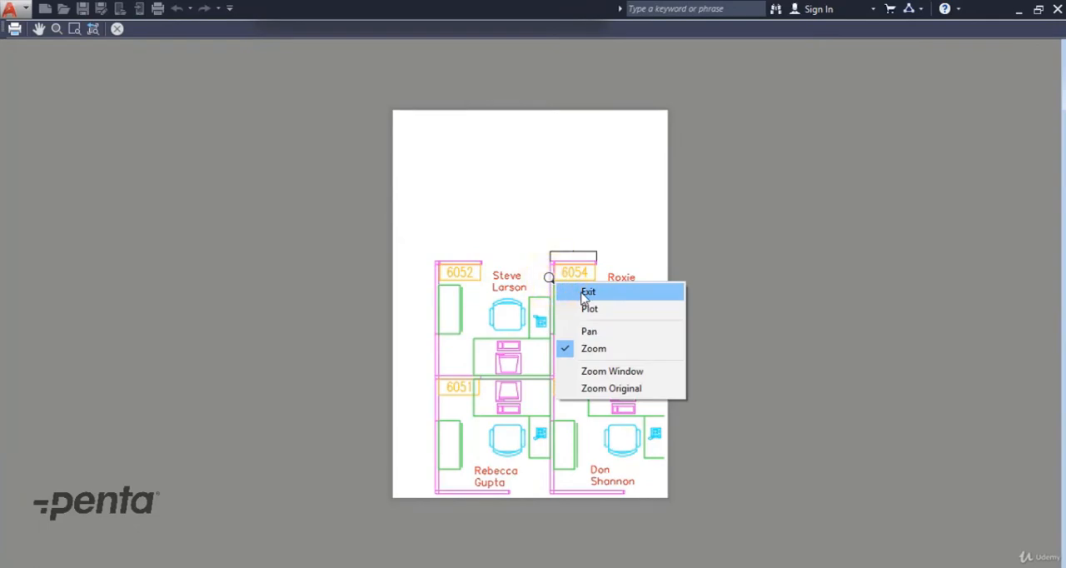
left_click(587, 294)
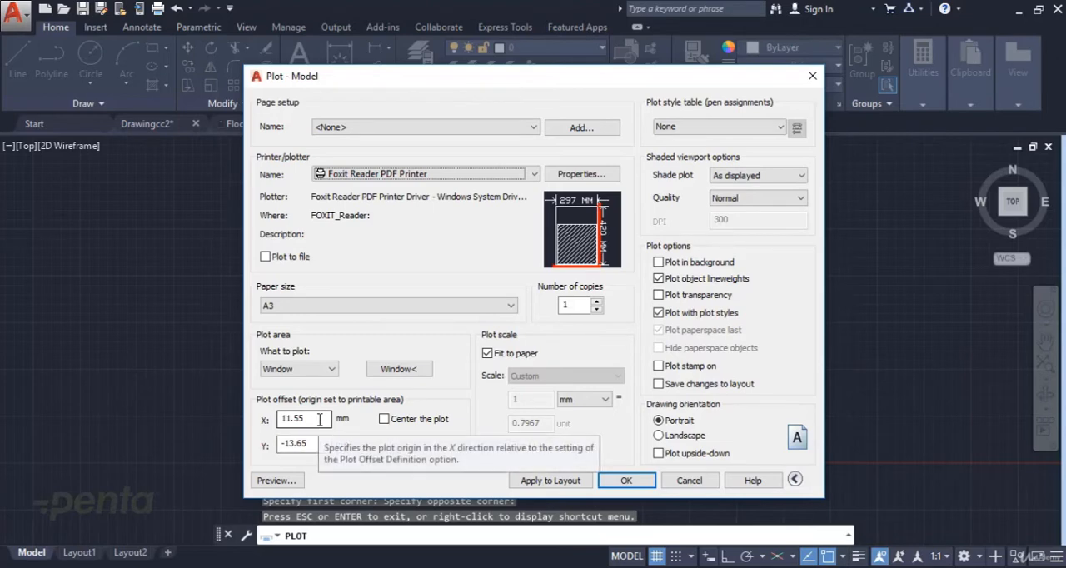
Step: Center the plot on the paper and check its placement in the plot preview
left_click(384, 419)
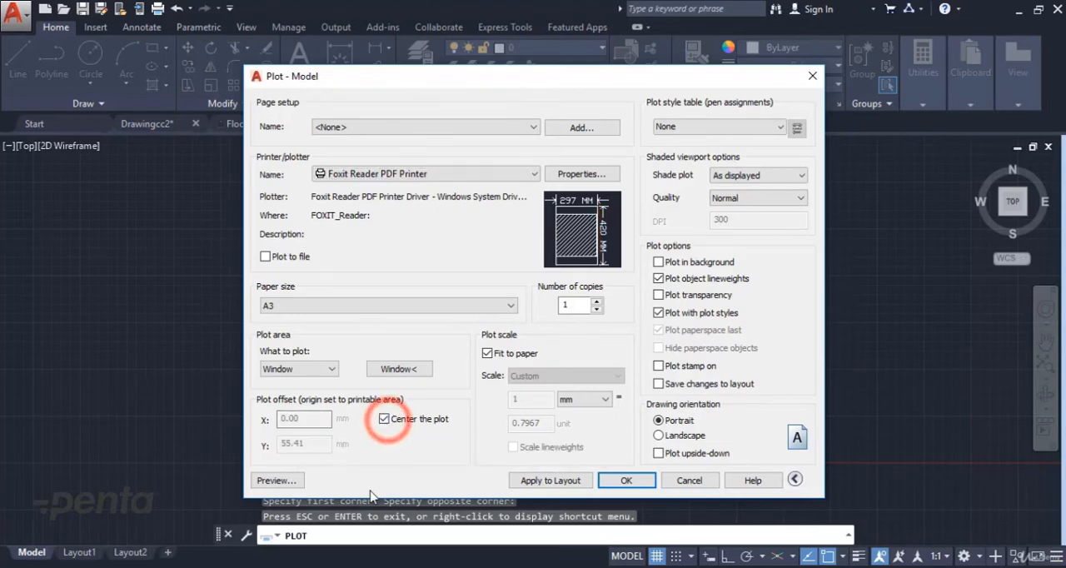
left_click(283, 483)
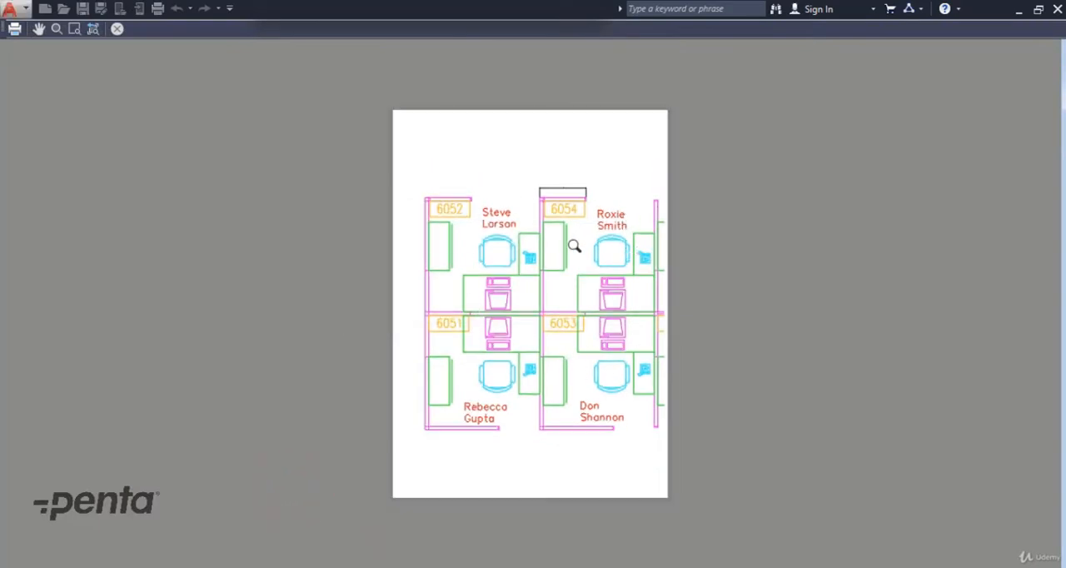
right_click(543, 302)
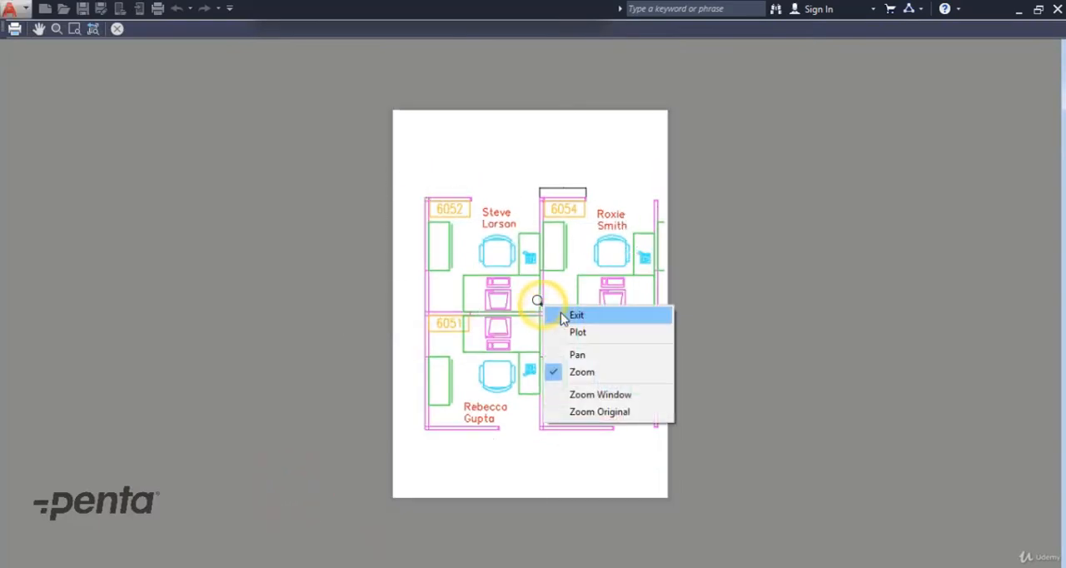
left_click(556, 311)
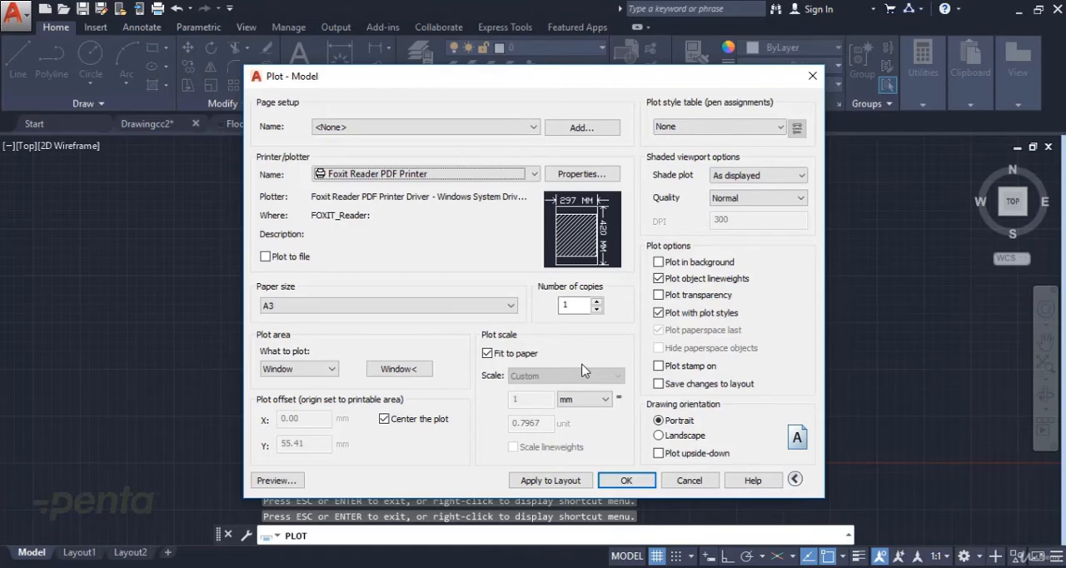
Step: Turn off Fit to paper and set the plot scale to 1:10
left_click(530, 355)
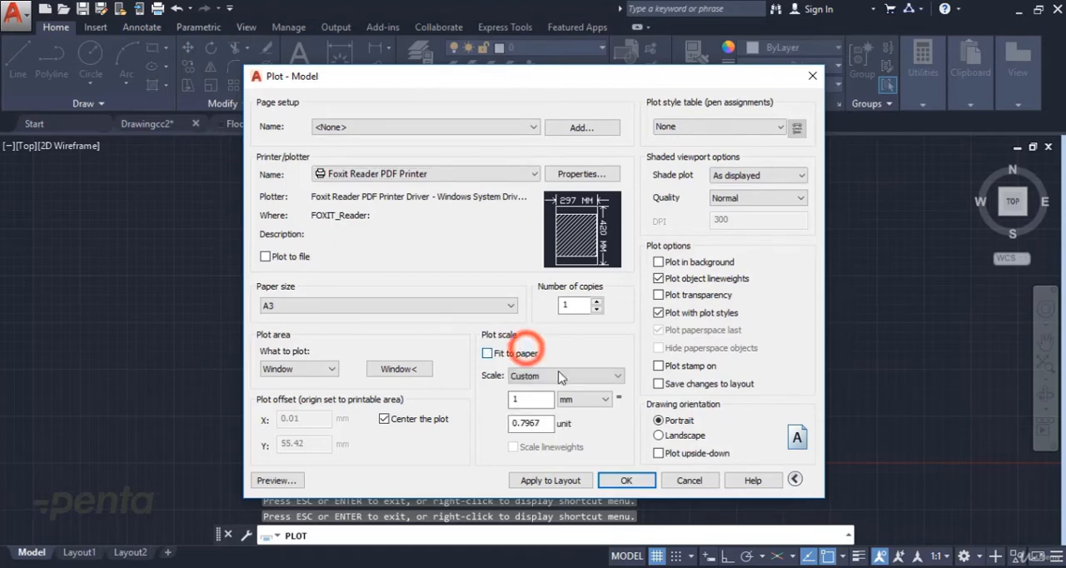
left_click(566, 376)
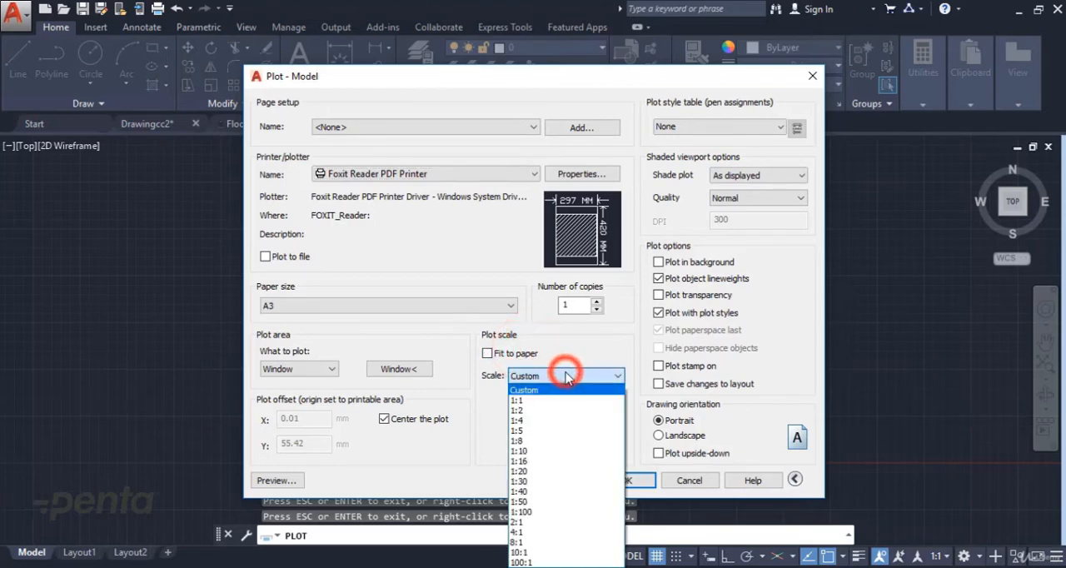
left_click(549, 452)
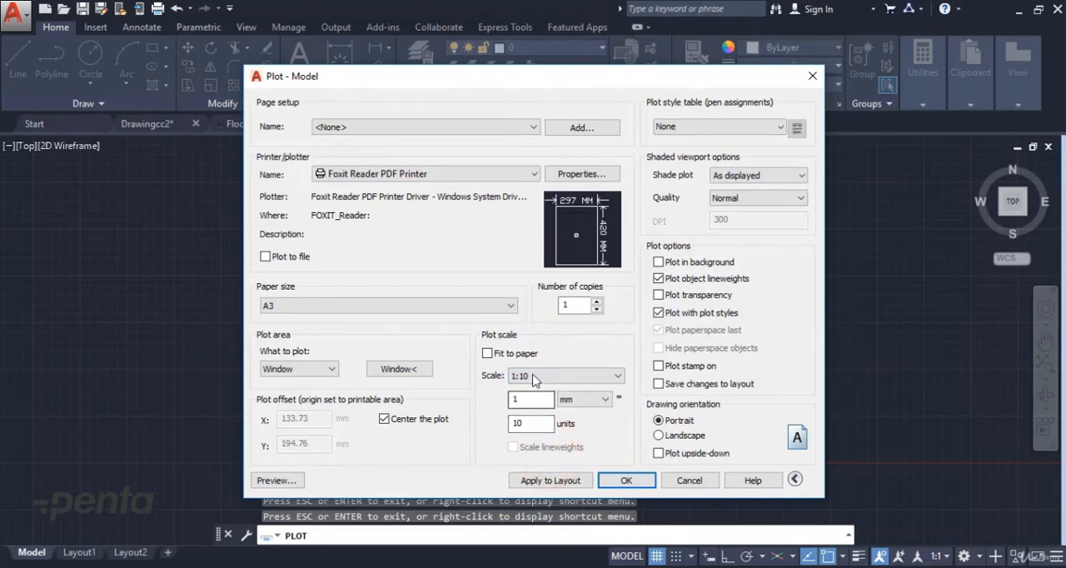
Step: Preview the plot at 1:10 despite the differing annotation scale, inspect the drawing up close, and exit the preview
left_click(277, 481)
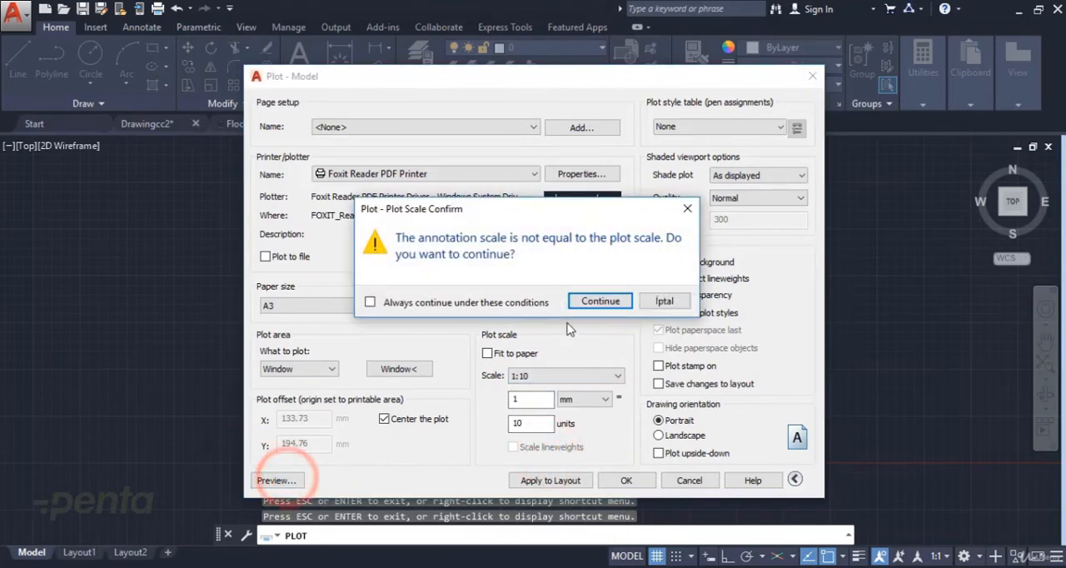
left_click(600, 301)
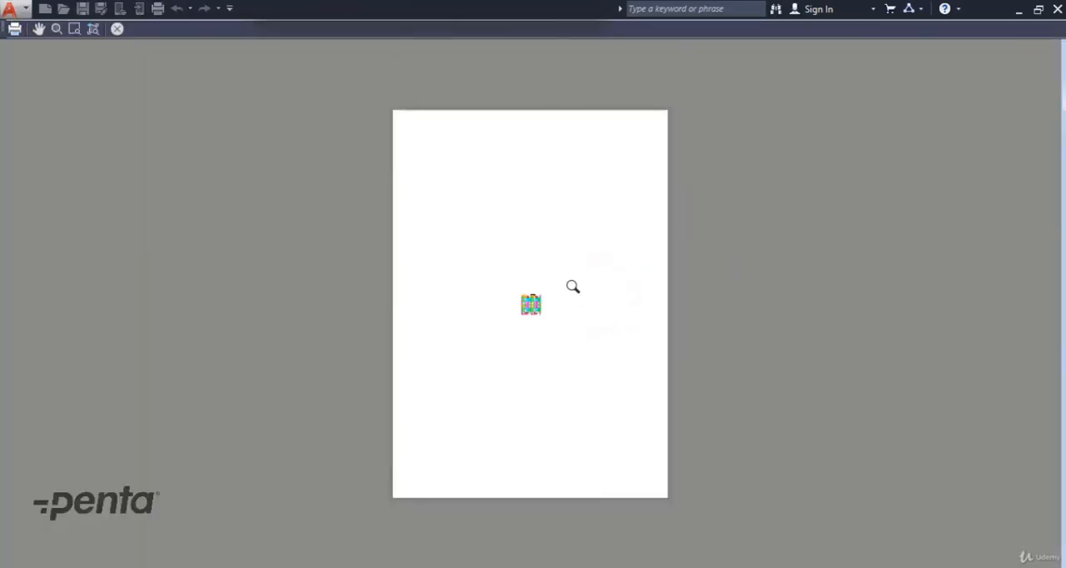
scroll(547, 314, "up", 5)
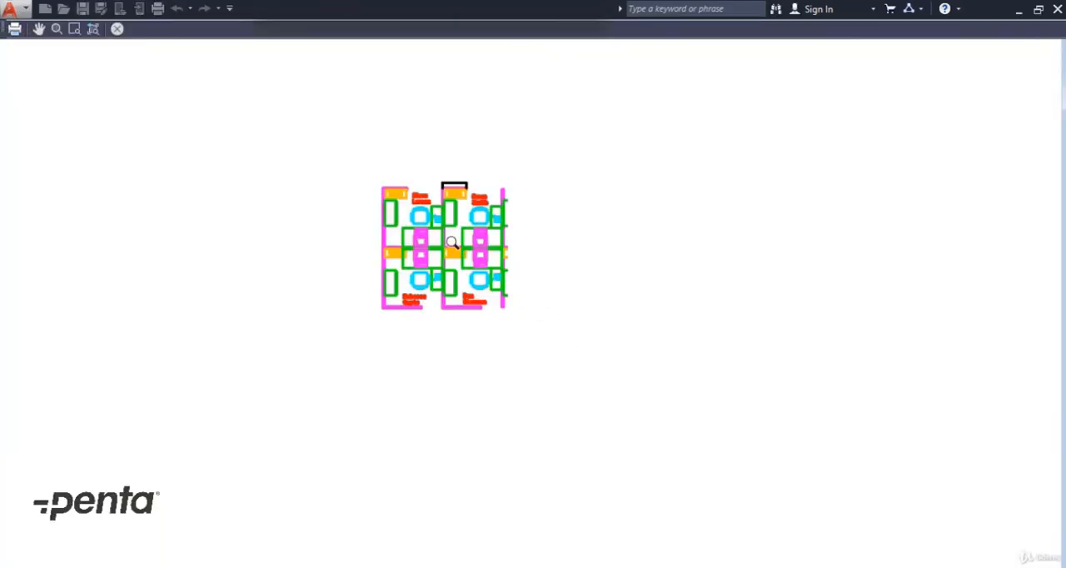
scroll(453, 248, "down", 4)
right_click(463, 215)
left_click(493, 225)
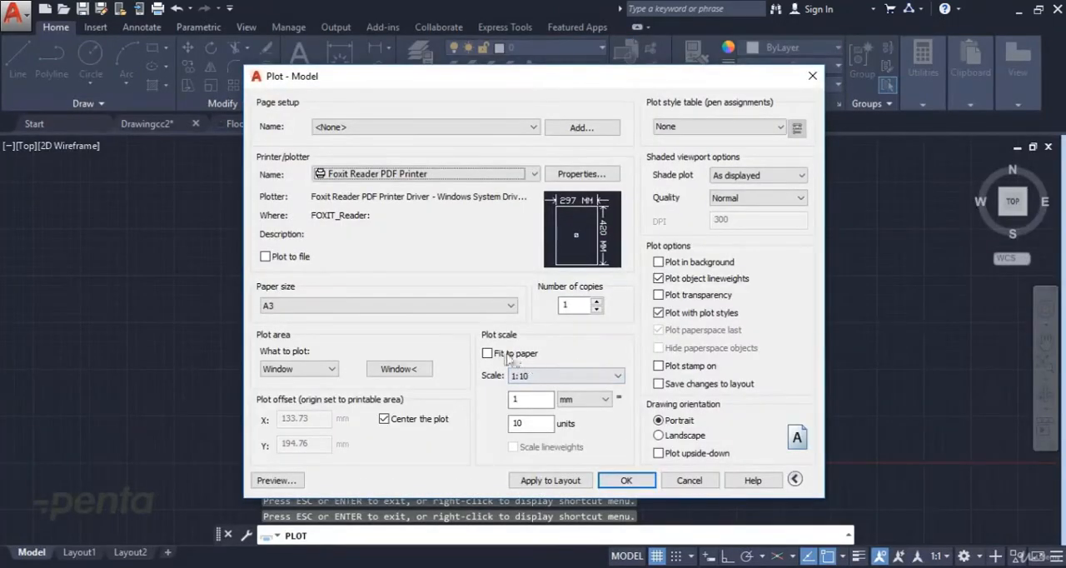
Step: Set the plot scale to 1:1 and check the drawing's size on the sheet in the plot preview
left_click(551, 376)
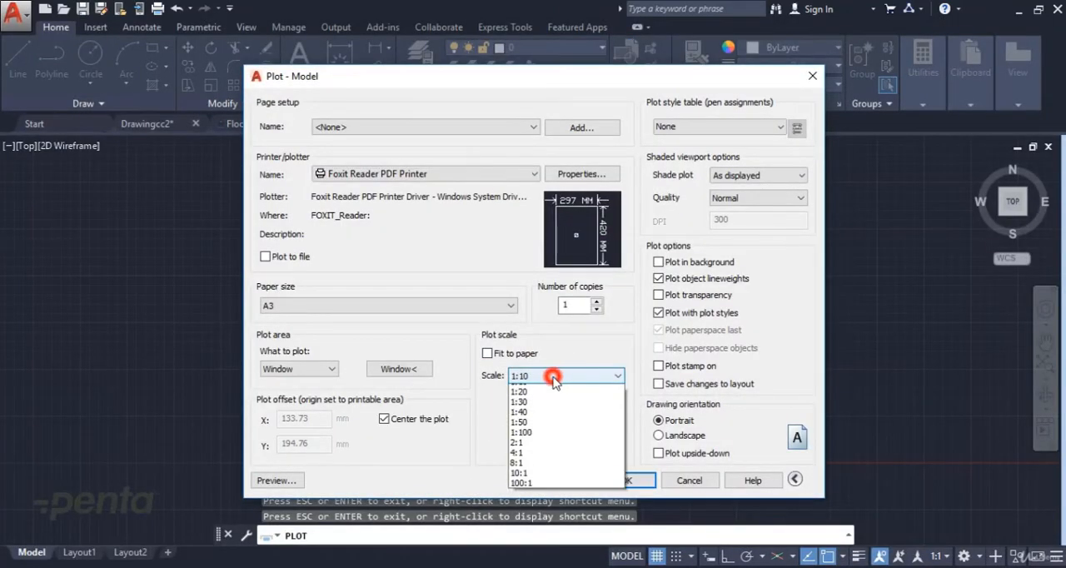
left_click(542, 400)
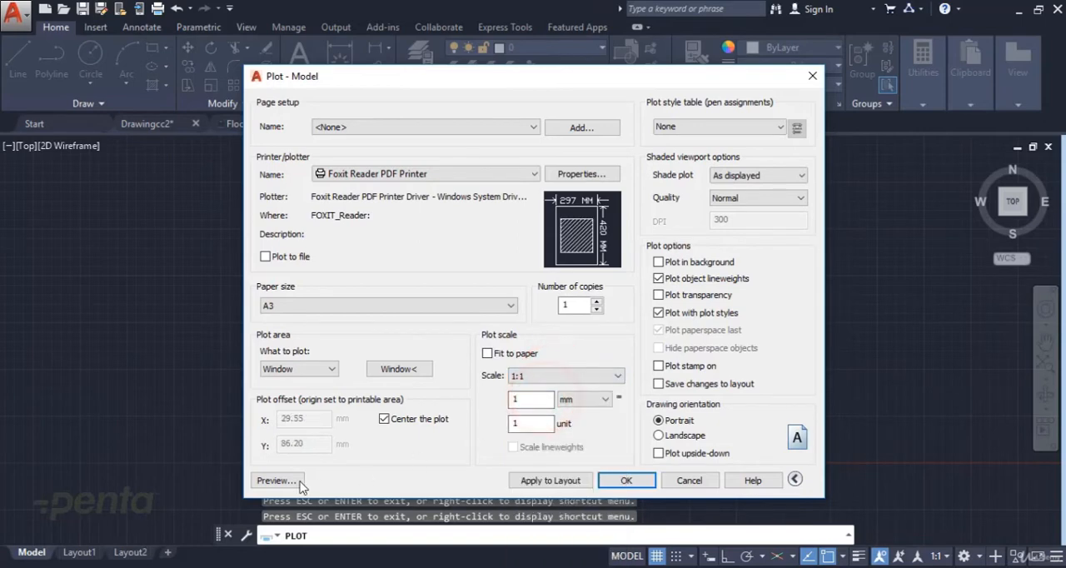
left_click(277, 480)
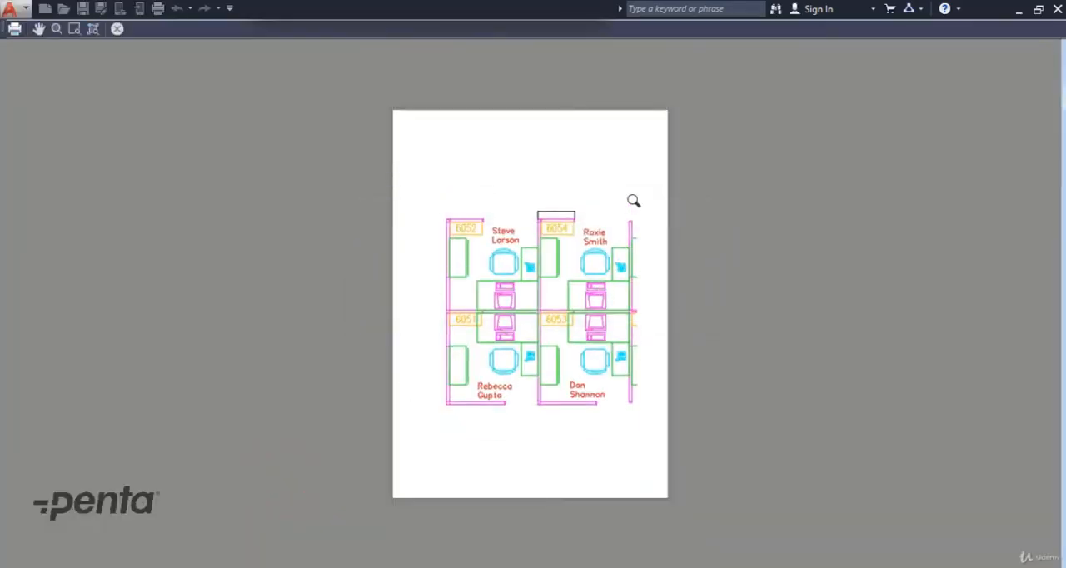
right_click(569, 250)
left_click(587, 260)
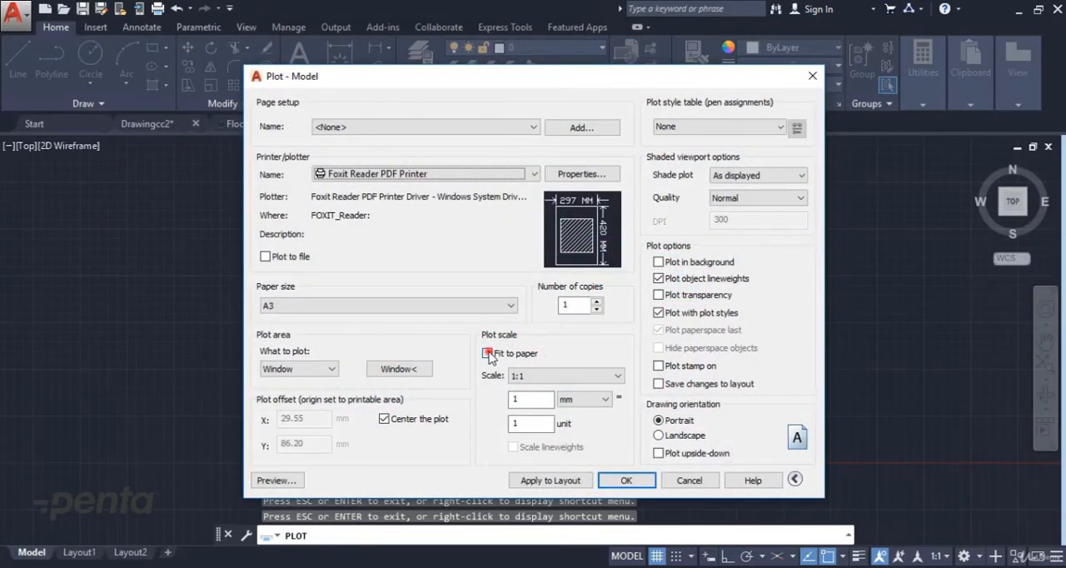
Step: Turn Fit to paper back on and check the scaled drawing in the plot preview
left_click(487, 353)
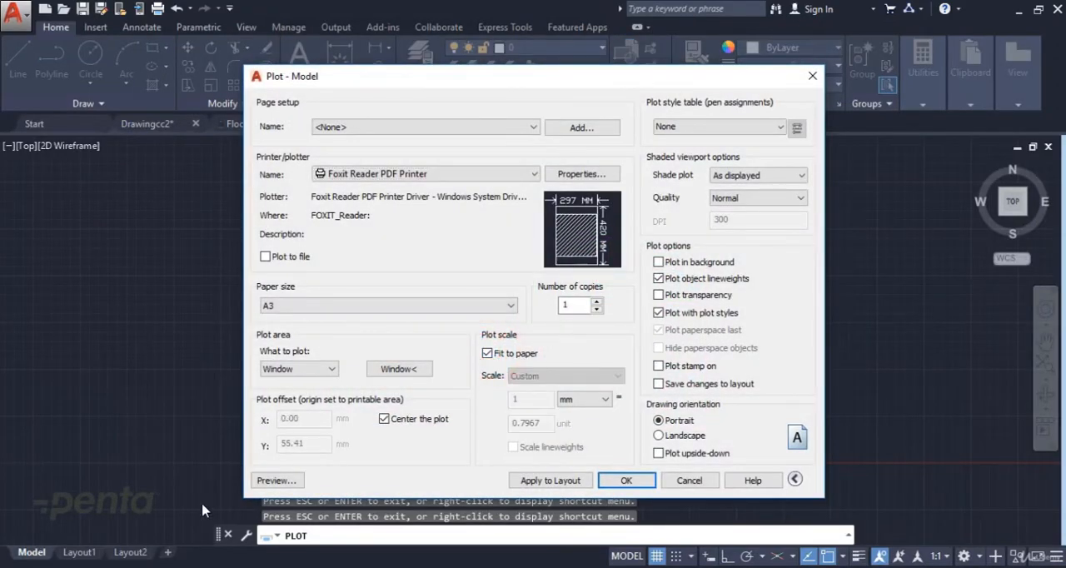
left_click(266, 482)
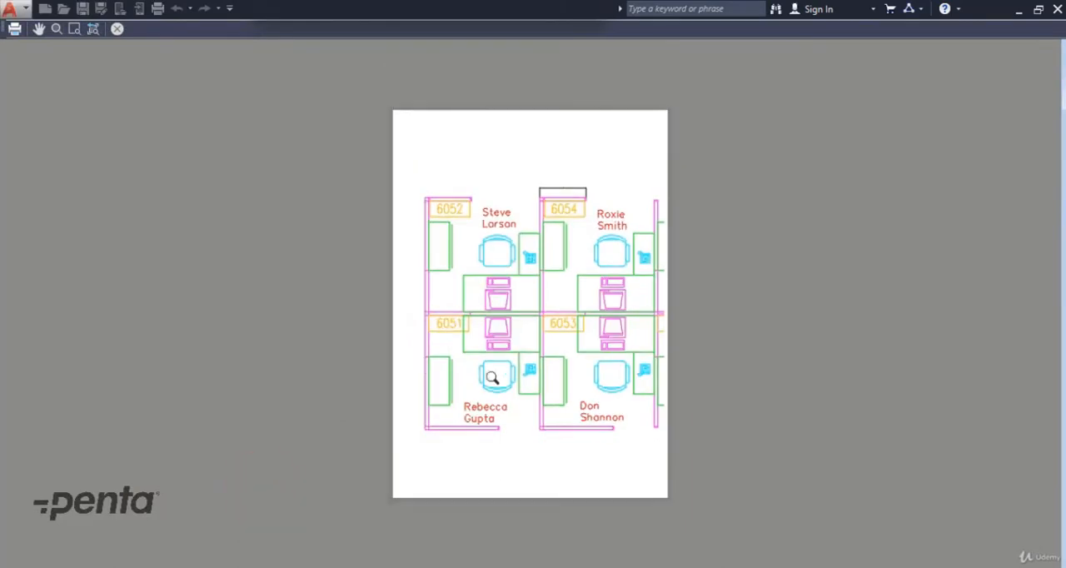
right_click(517, 291)
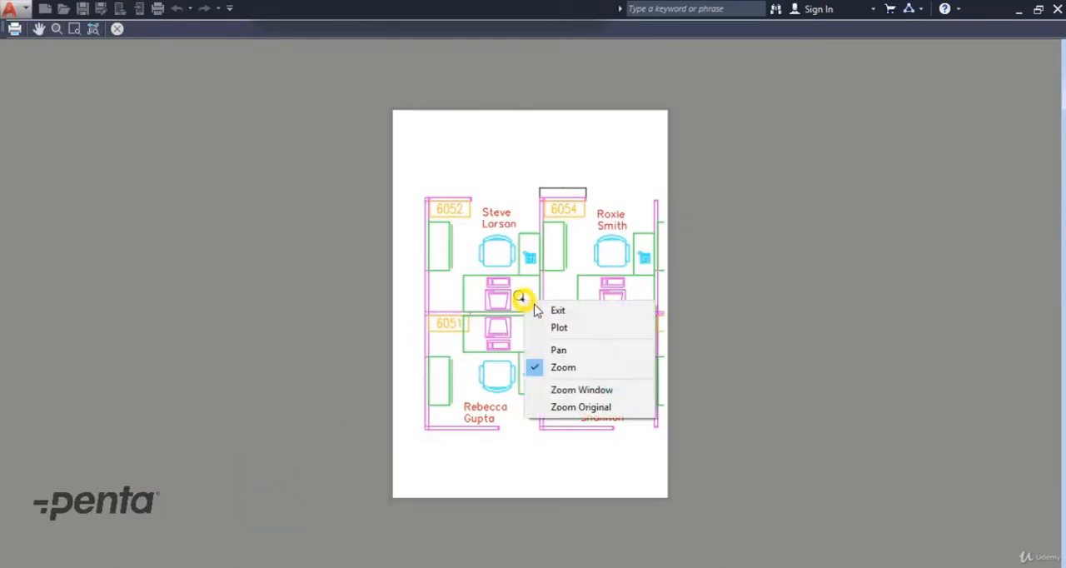
left_click(537, 307)
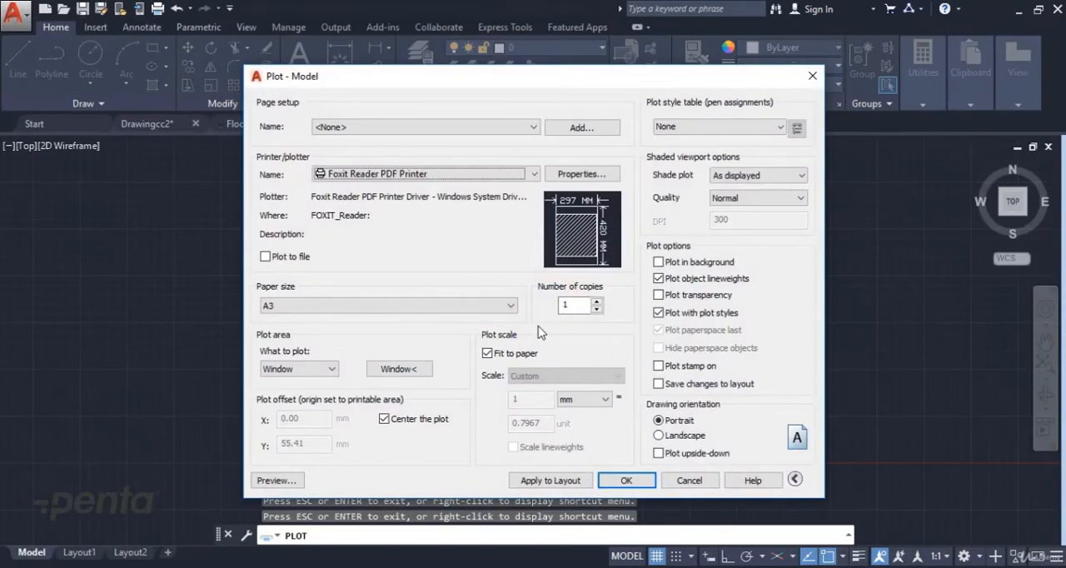
Step: Set the drawing orientation to Landscape and check the page in the plot preview
left_click(676, 436)
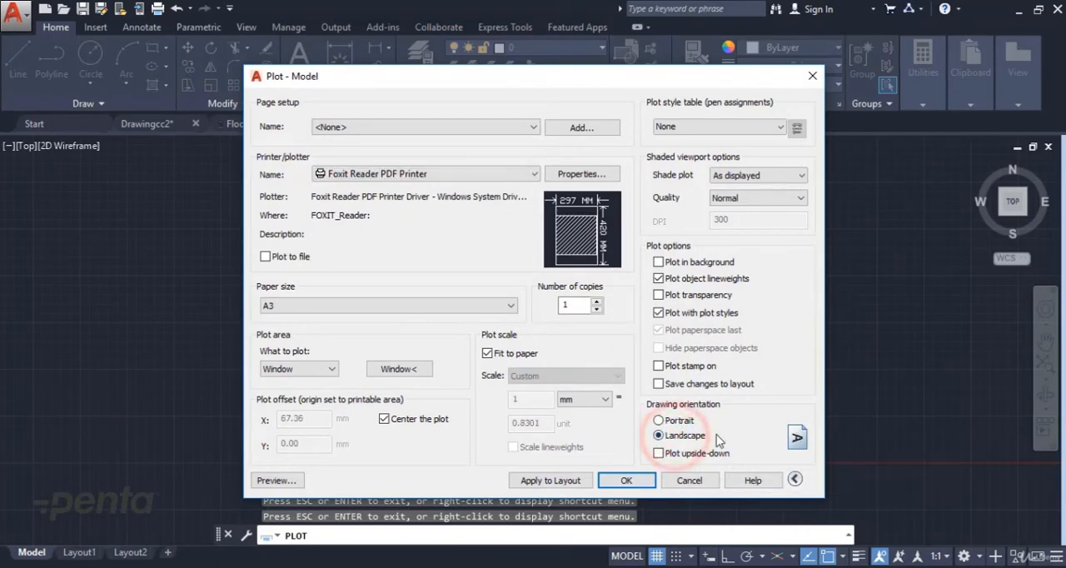
left_click(280, 482)
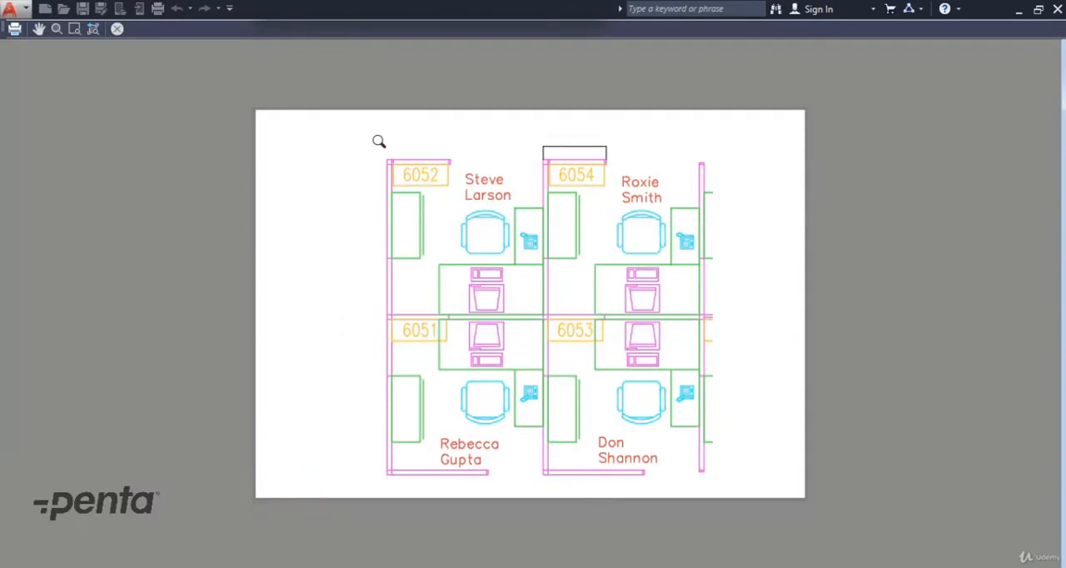
right_click(541, 166)
left_click(560, 176)
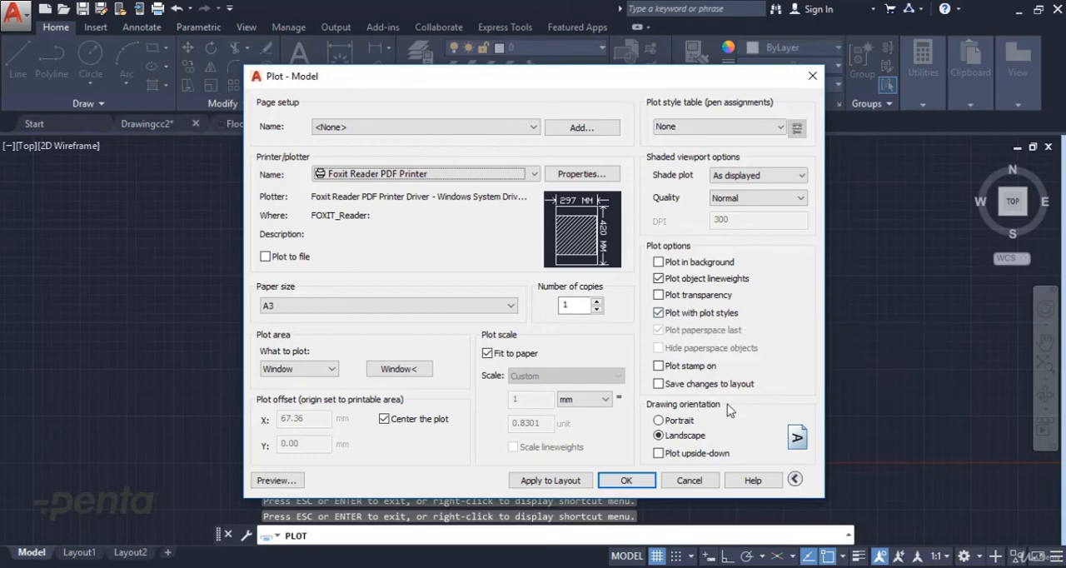
Step: Turn on the plot stamp, review its field settings without saving changes, and turn the stamp off again
left_click(685, 367)
left_click(797, 367)
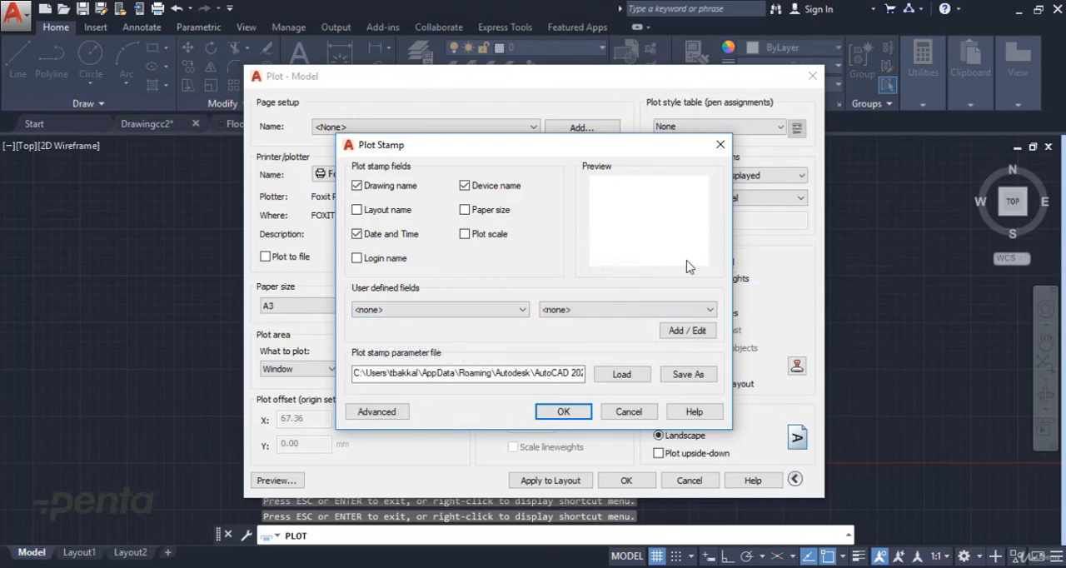
left_click(637, 412)
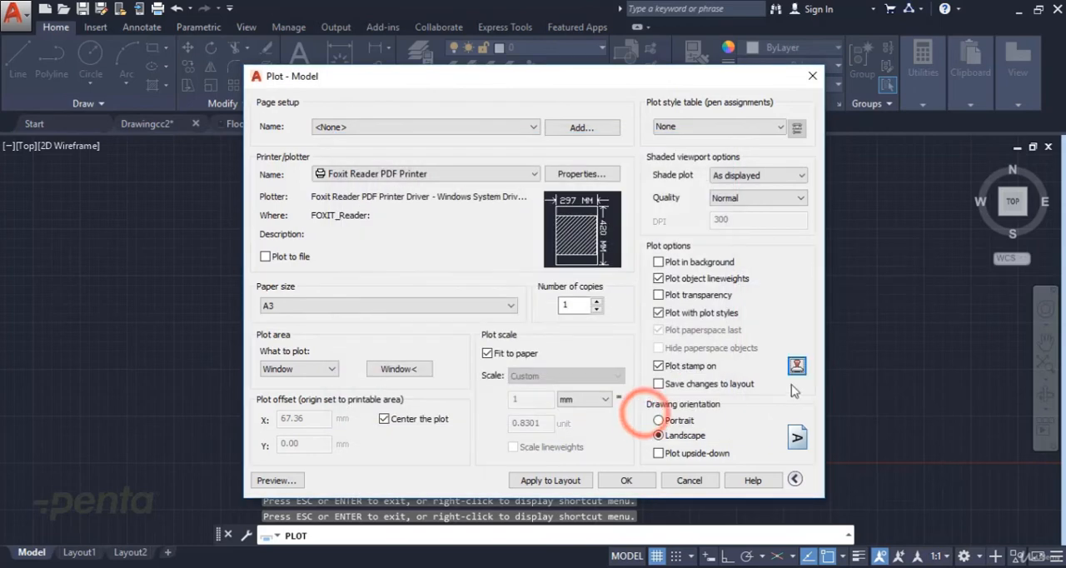
left_click(658, 366)
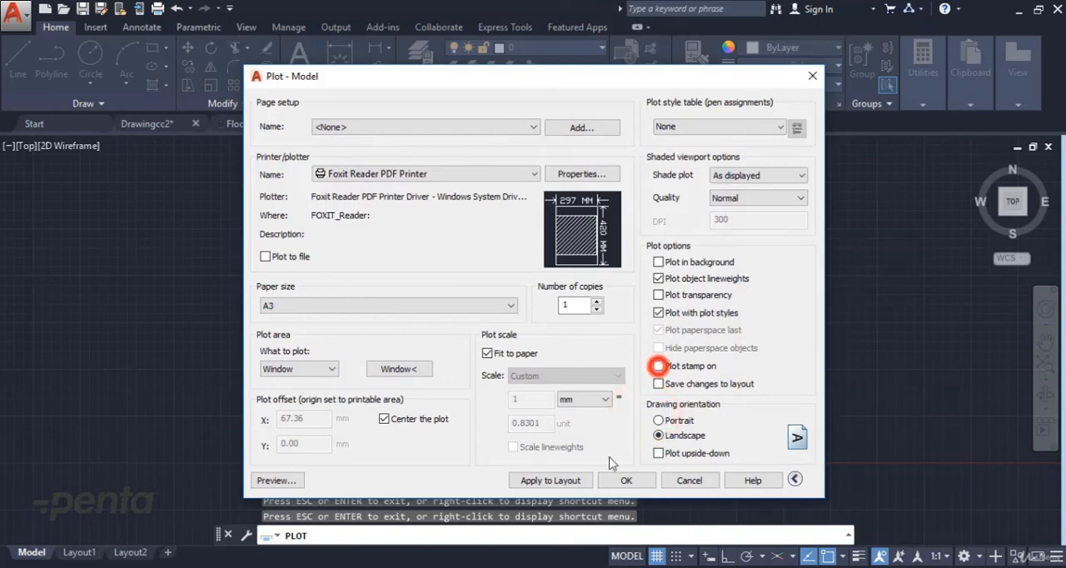
Step: Apply the current plot settings to the layout and close the plot settings without plotting
left_click(546, 481)
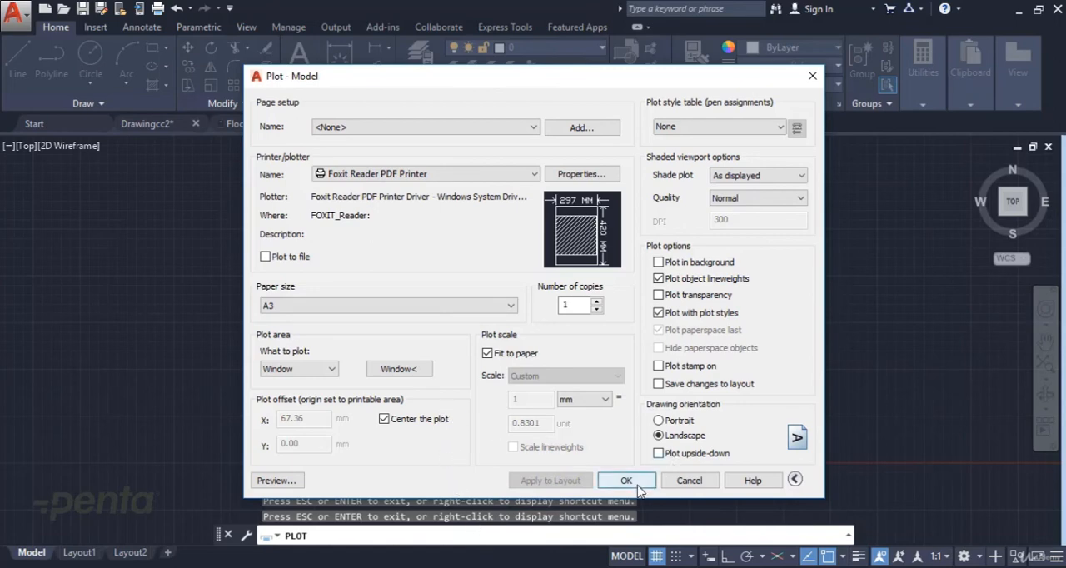
left_click(691, 480)
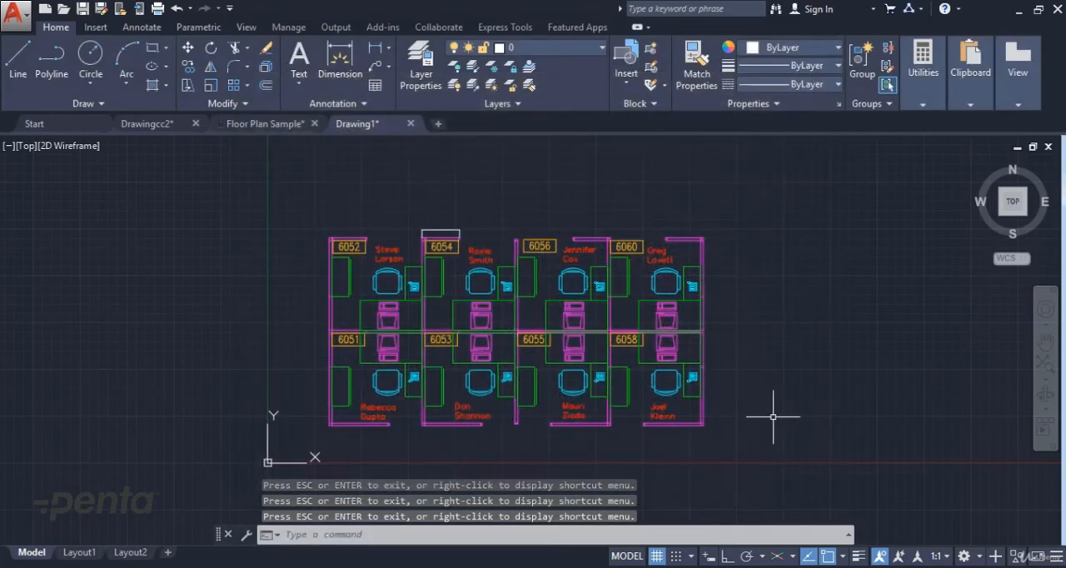
Step: Run the PLOT command again for a single sheet, check the stored plot settings, and close without plotting
type("plot")
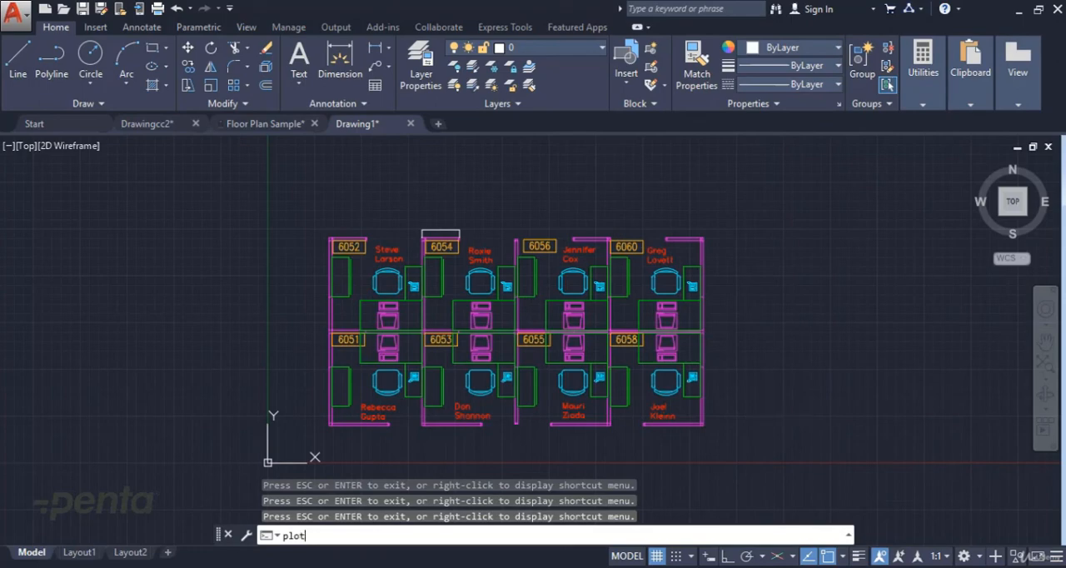
key("Return")
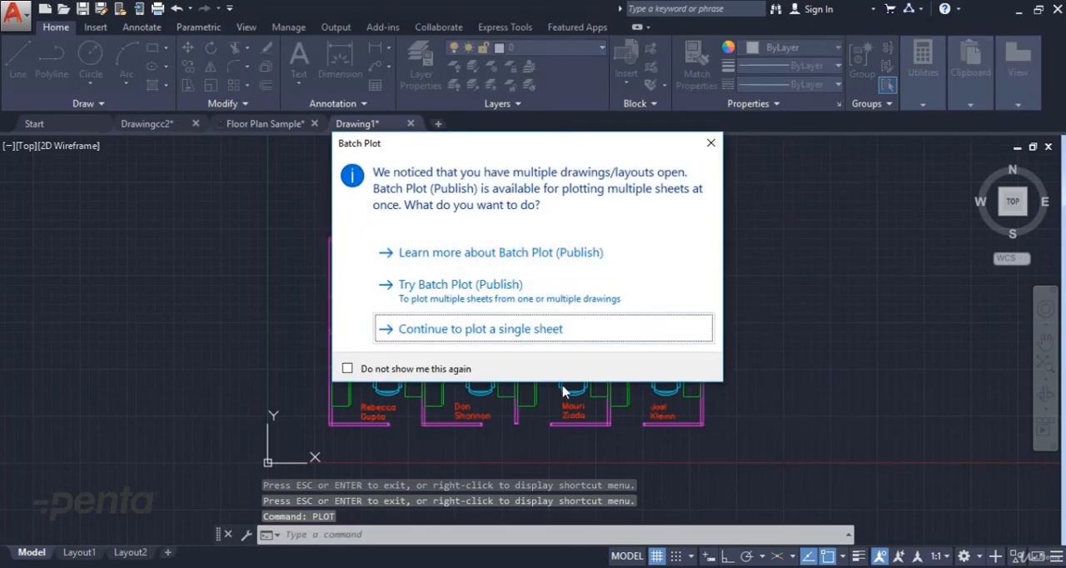
left_click(510, 330)
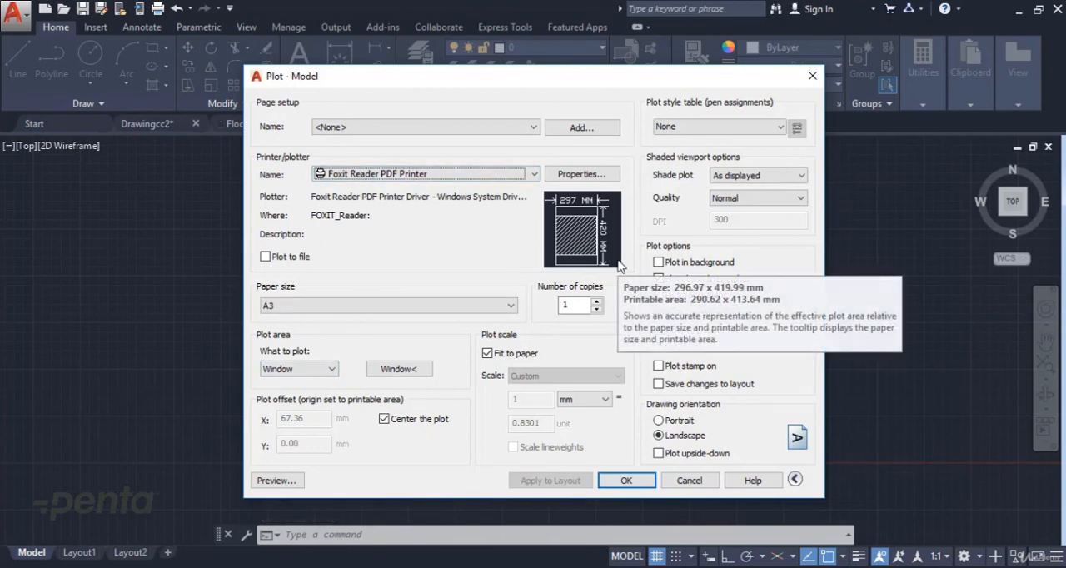
left_click(689, 481)
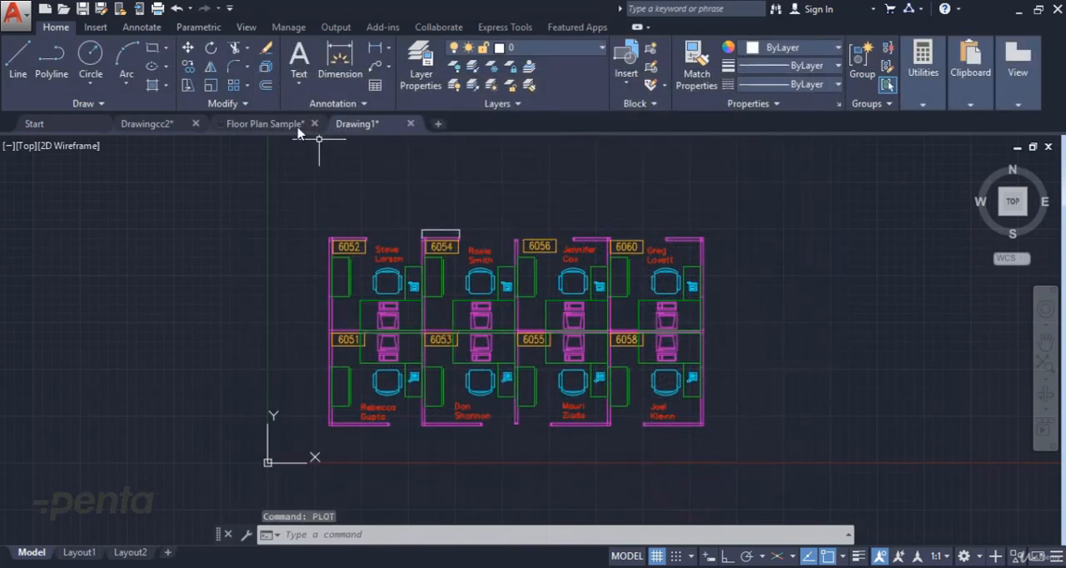